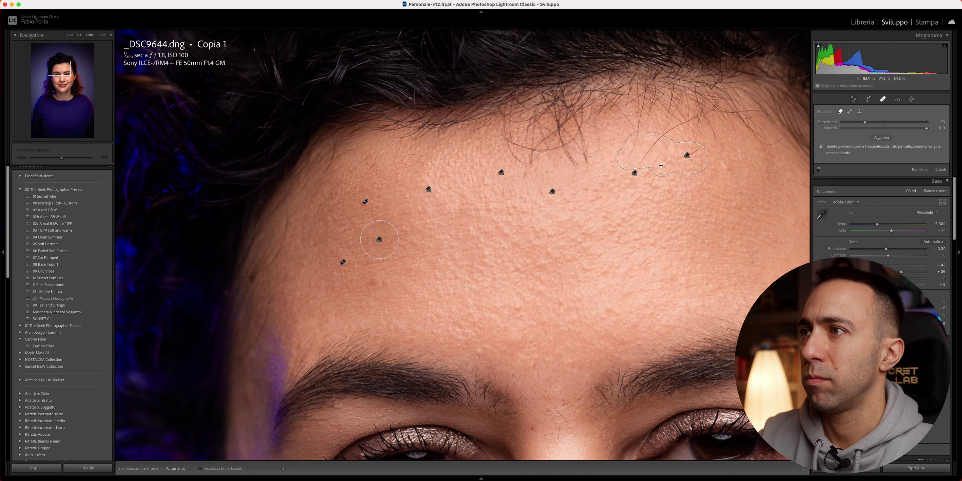
Remove the remaining blemishes and stray-hair spots on the upper forehead with the healing tool
left_click(552, 149)
left_click(546, 158)
left_click(693, 128)
left_click(657, 133)
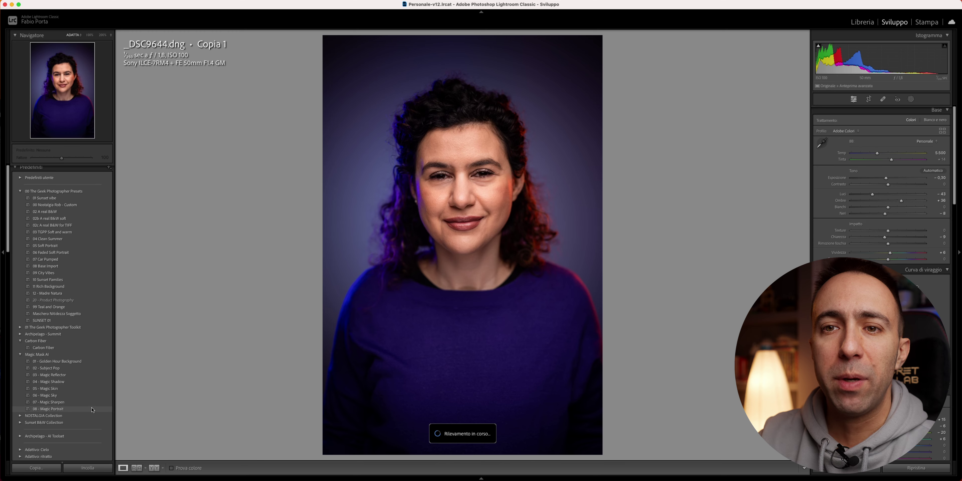
Apply the 08 - Magic Portrait preset and set the Fattore of its Magic Portrait - Pelle mask to 70
left_click(92, 410)
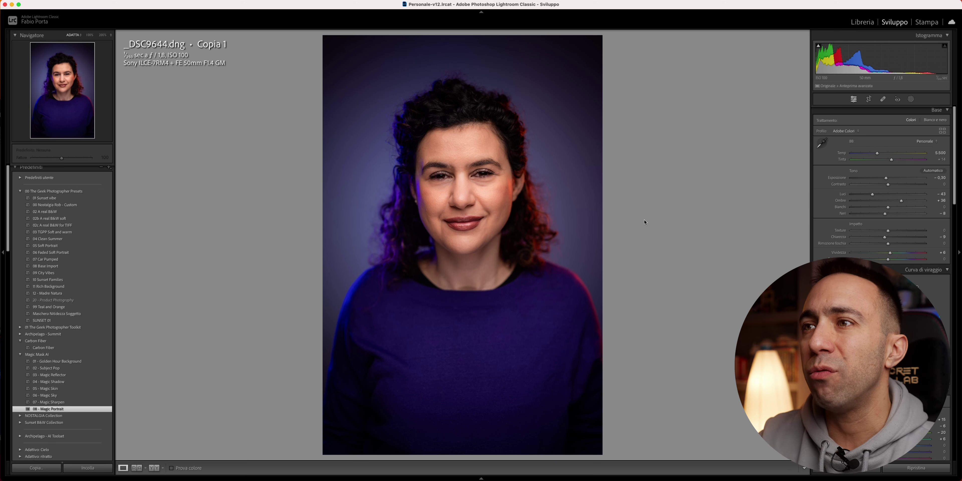
left_click(912, 100)
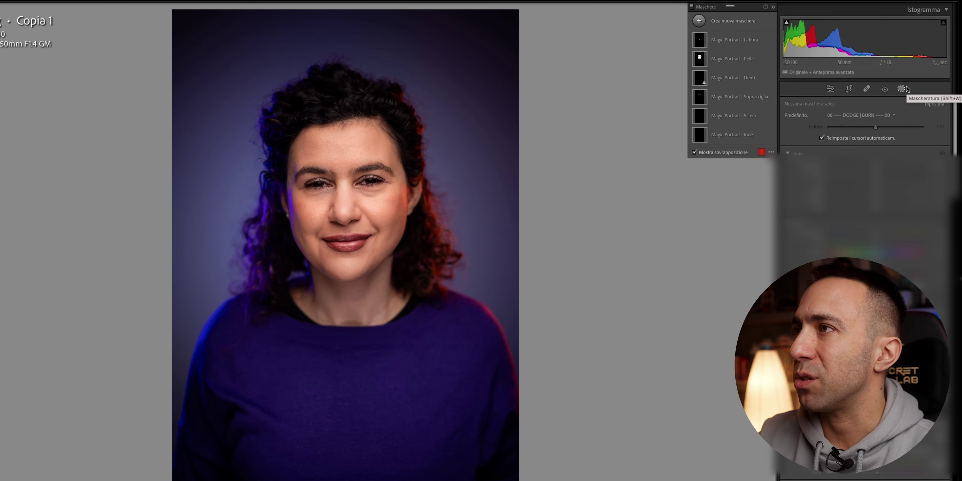
left_click(747, 63)
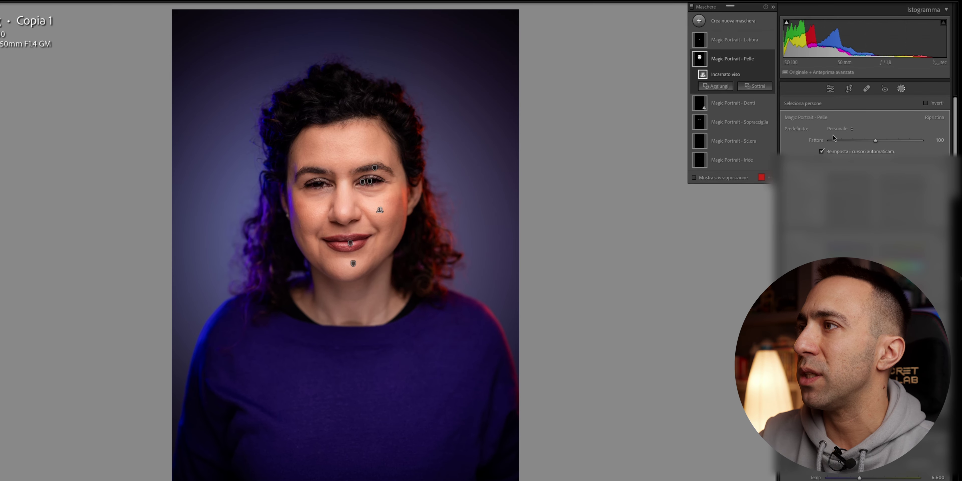
left_click(877, 140)
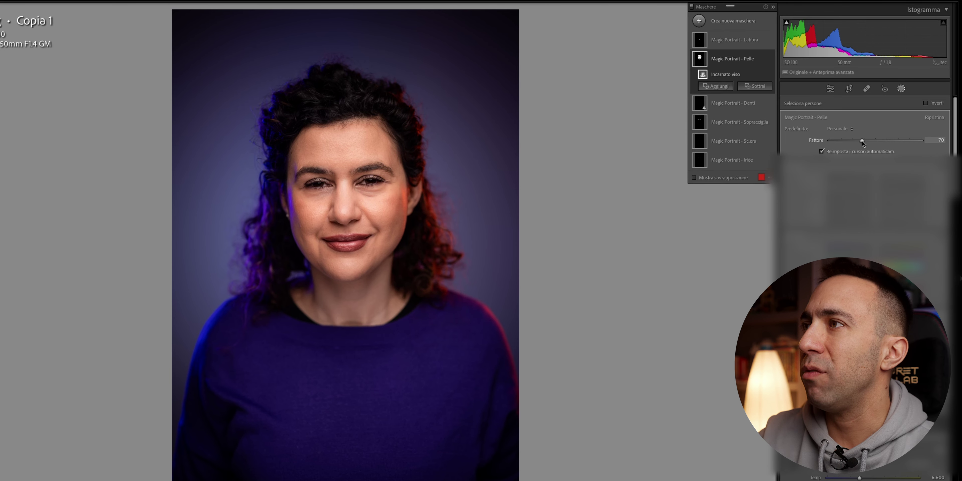
left_click(737, 162)
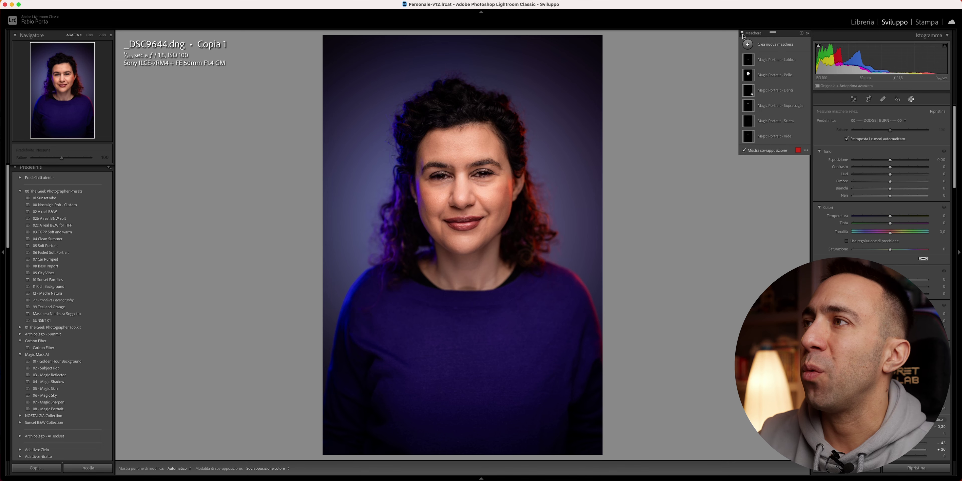
Create a new brush mask with a Flusso of about 15 and the 02 Burn + (-1 Stop) preset
key("k")
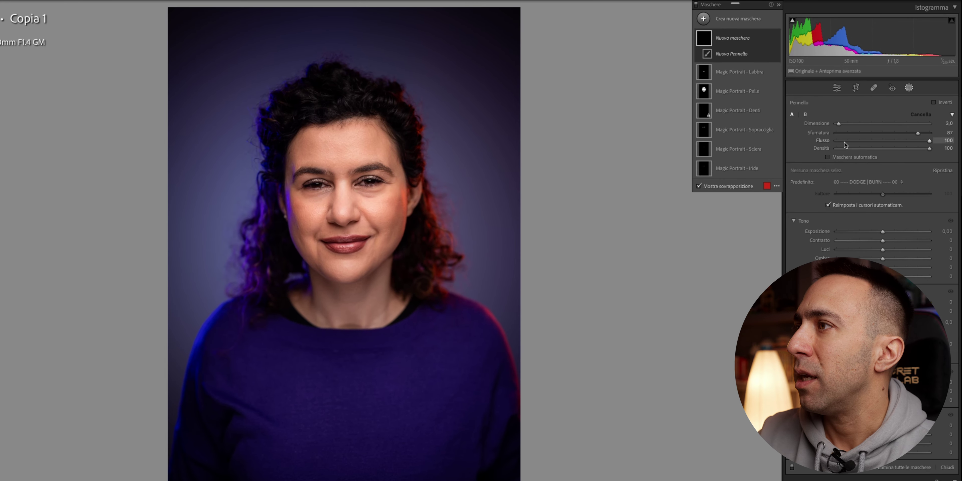
left_click(850, 141)
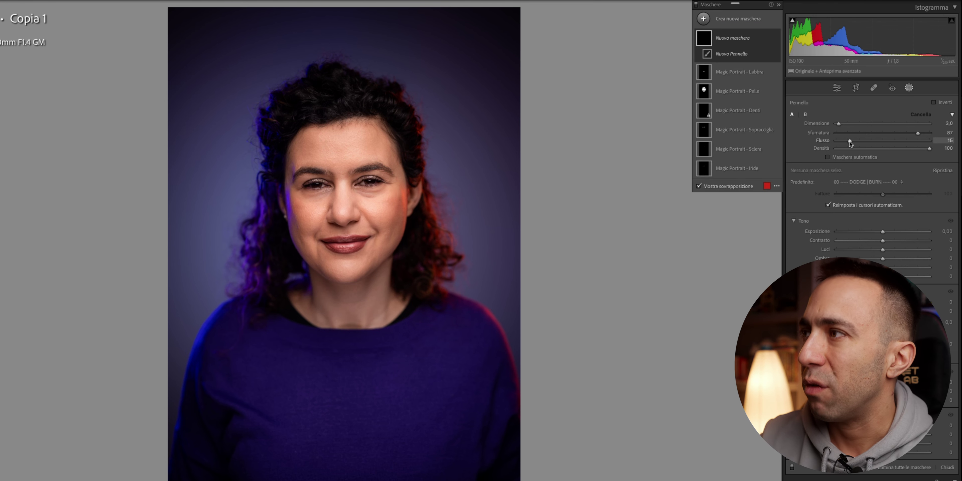
left_click(858, 182)
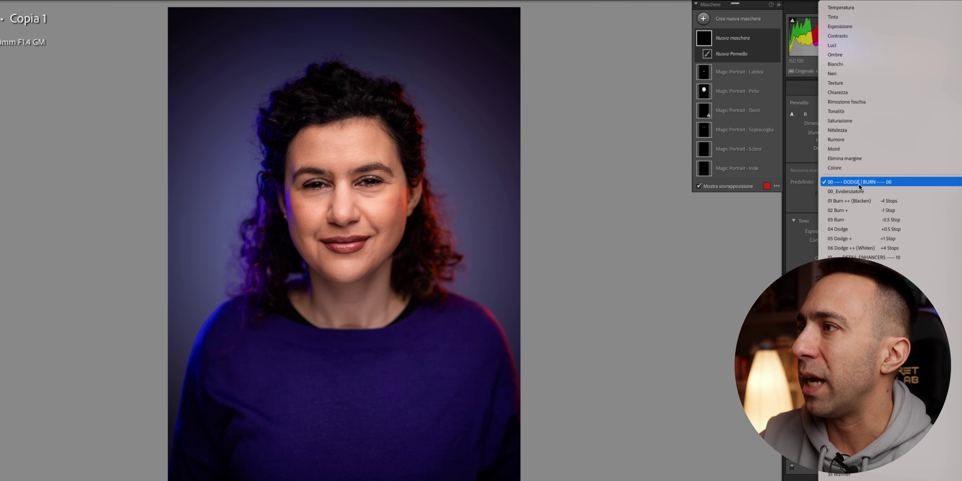
left_click(903, 210)
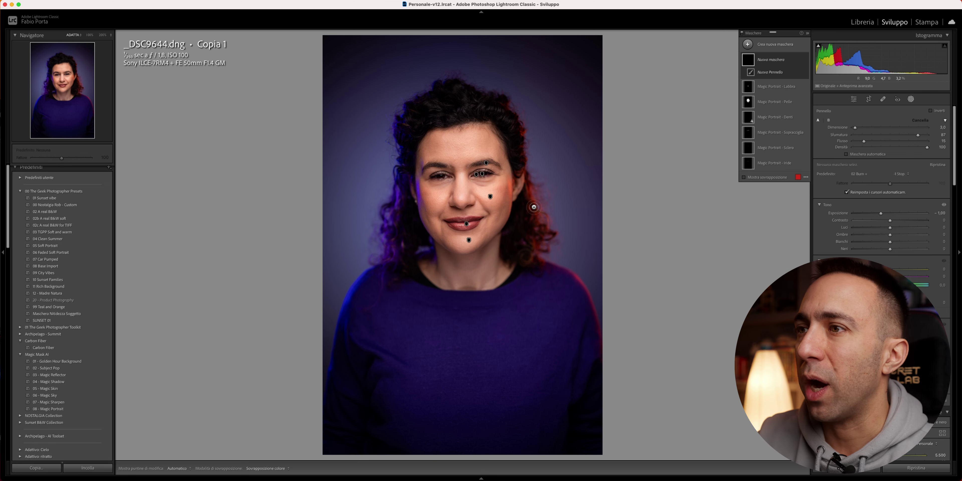
Set the burn brush's Dimensione to 5.0 and its Sfumatura to 100
scroll(502, 214, "up", 3)
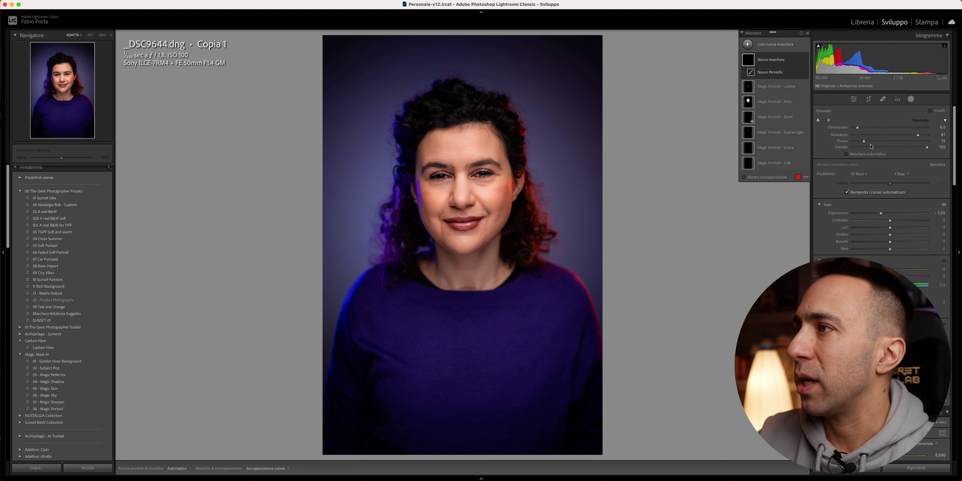
left_click_drag(921, 138, 932, 136)
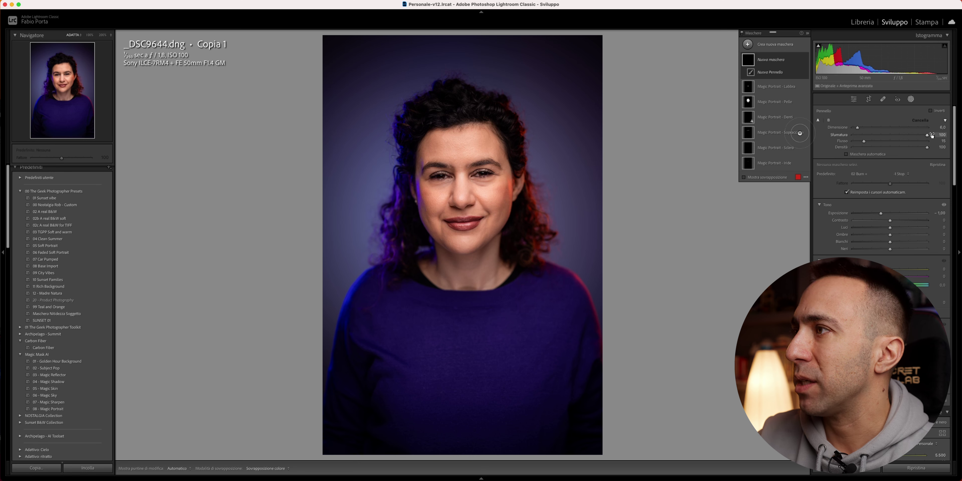
scroll(497, 217, "down", 1)
Paint the burn along the outer contours of both sides of the face and compare the photo with the mask hidden and shown
key("h")
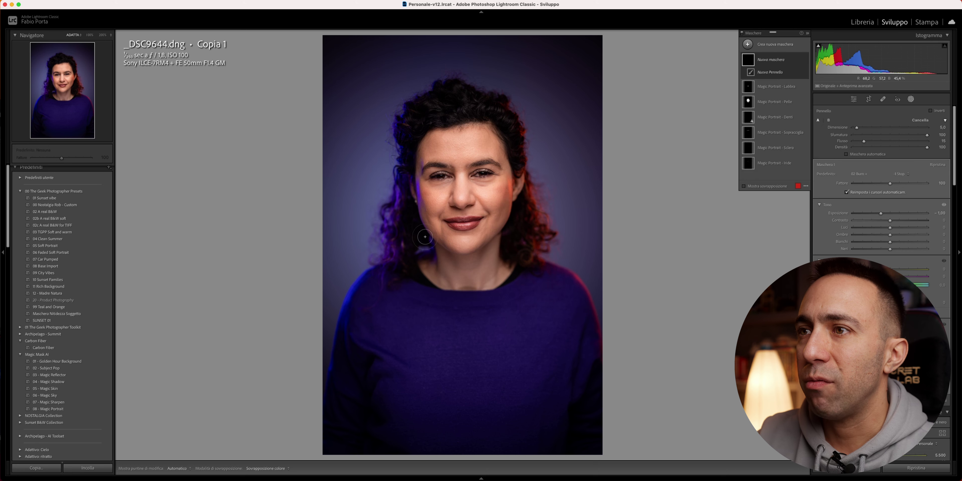
left_click_drag(425, 237, 418, 196)
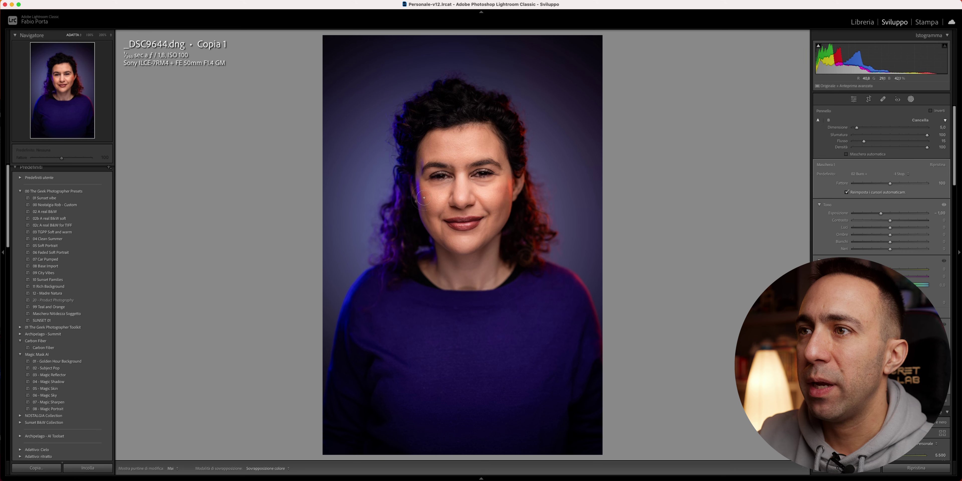
key("h")
key("h")
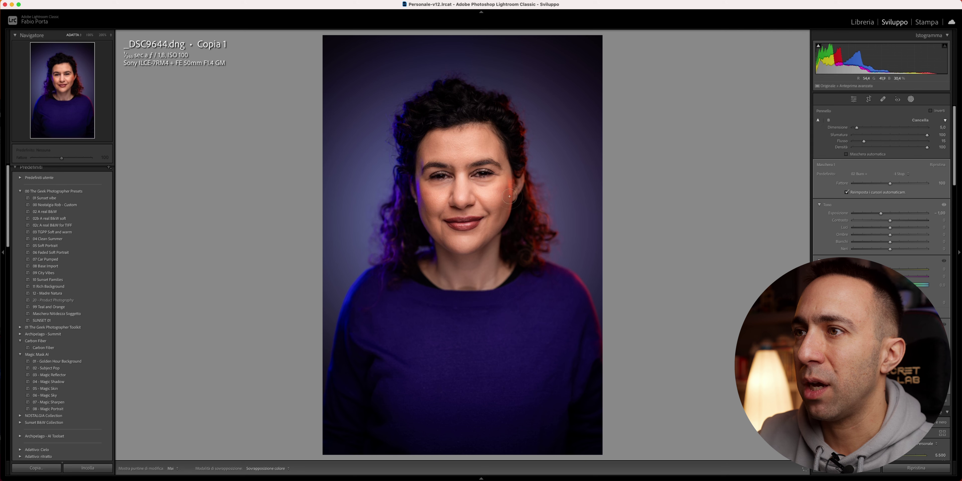
key("h")
key("h")
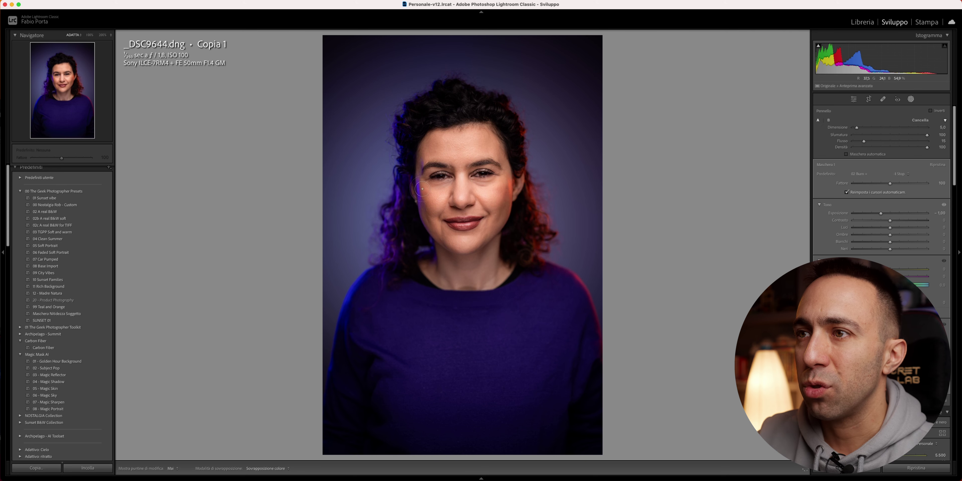
key("h")
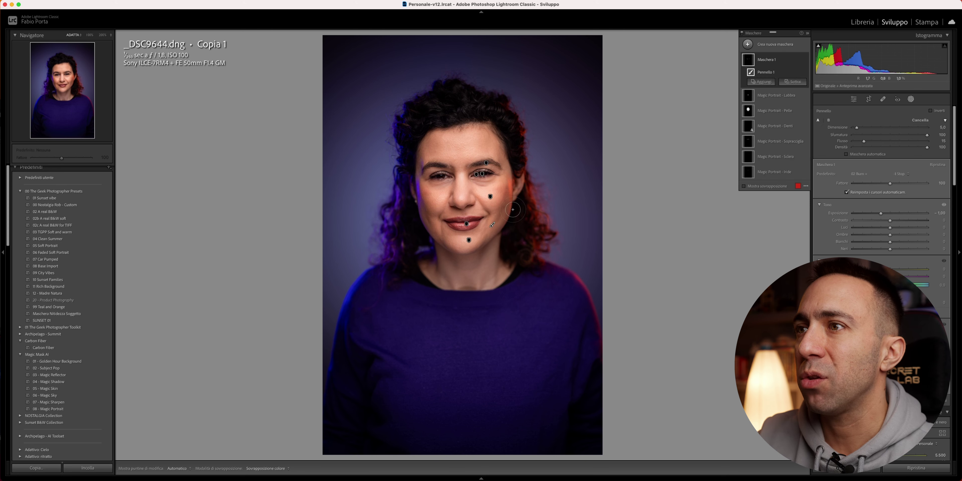
key("h")
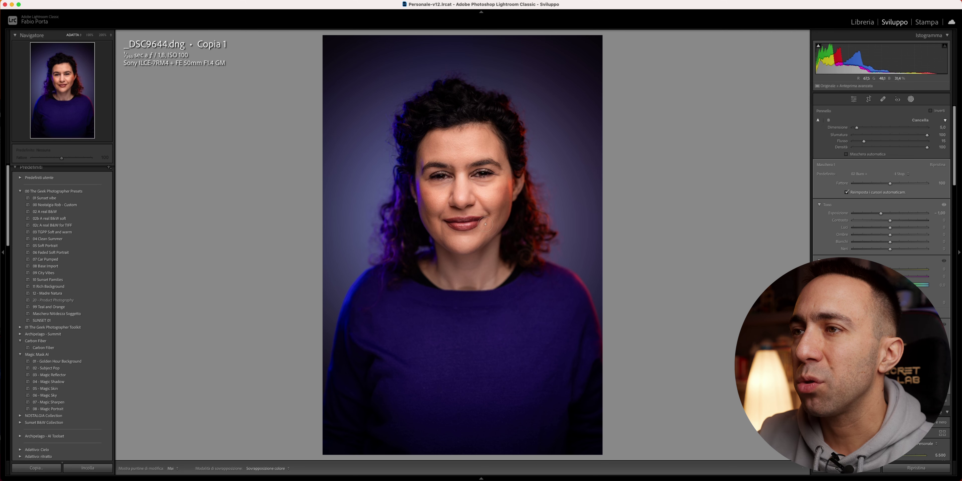
key("h")
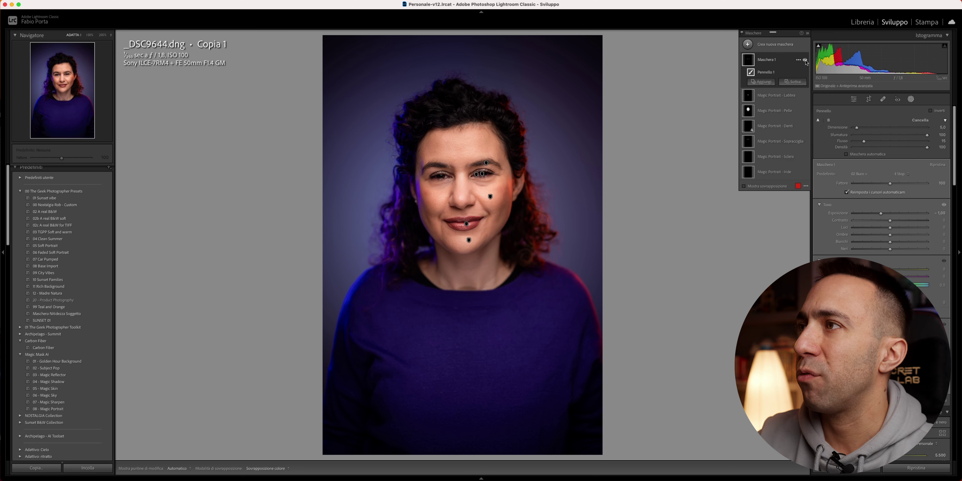
left_click(806, 60)
left_click(806, 60)
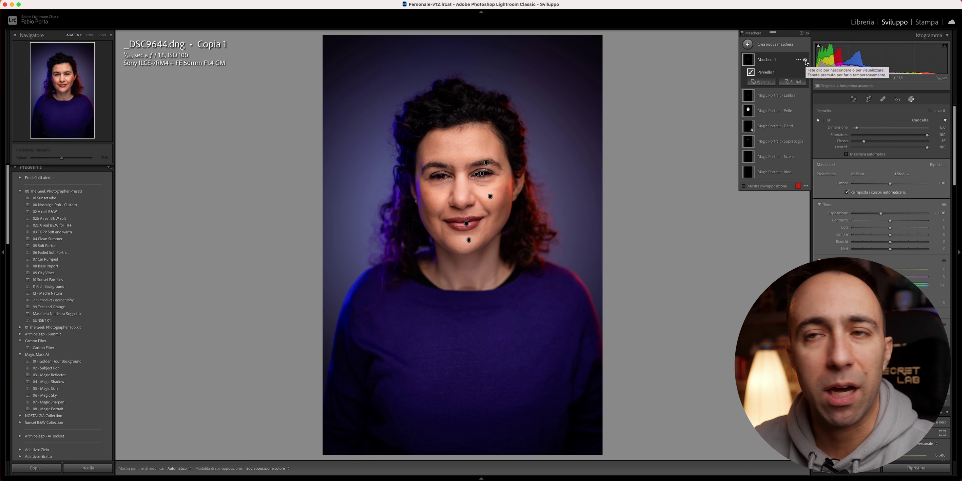
Create a second brush mask with the 05 Dodge + (+1 Stop) preset
left_click(749, 45)
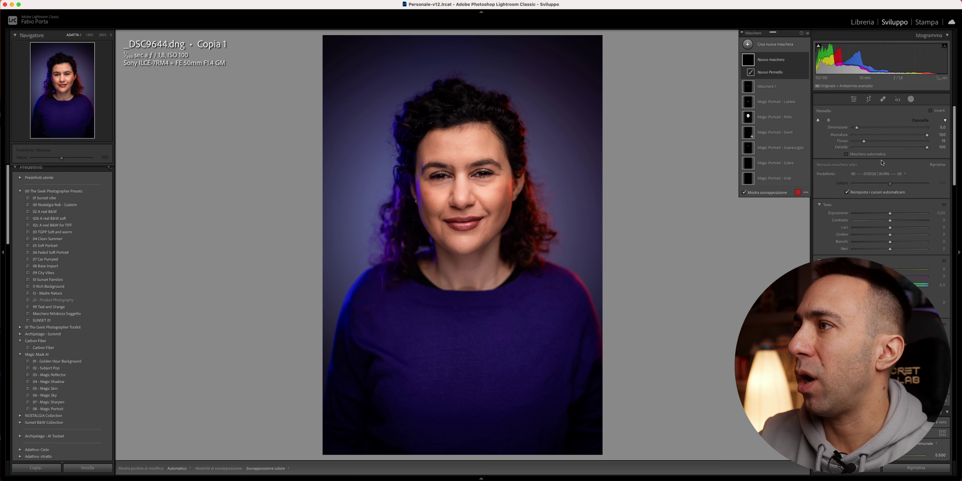
left_click(877, 174)
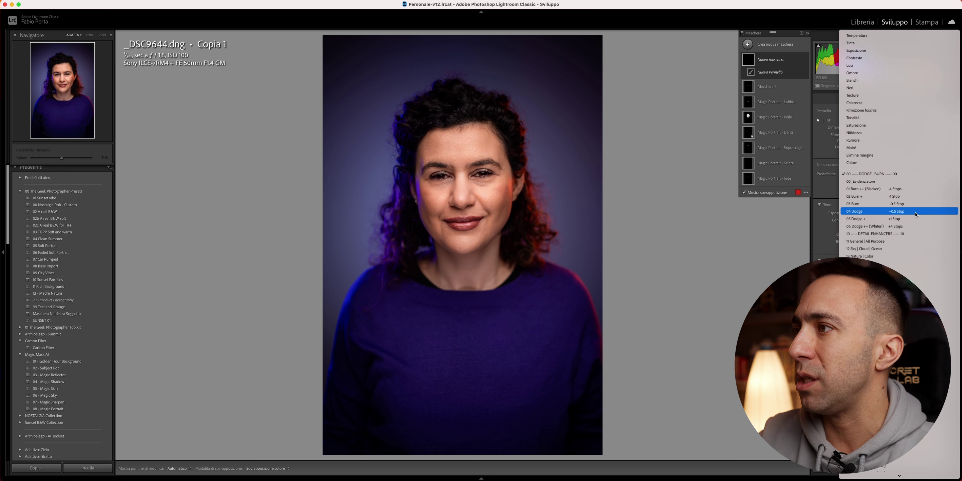
left_click(913, 221)
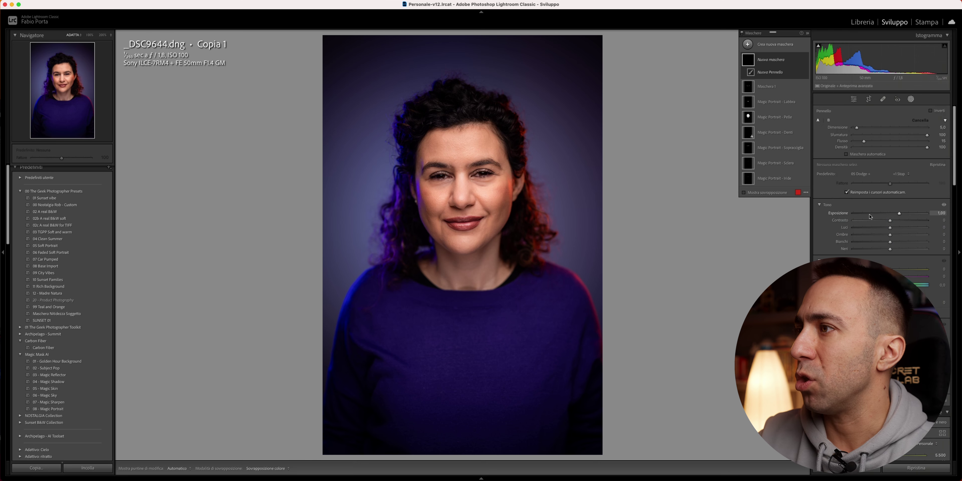
mouse_move(637, 249)
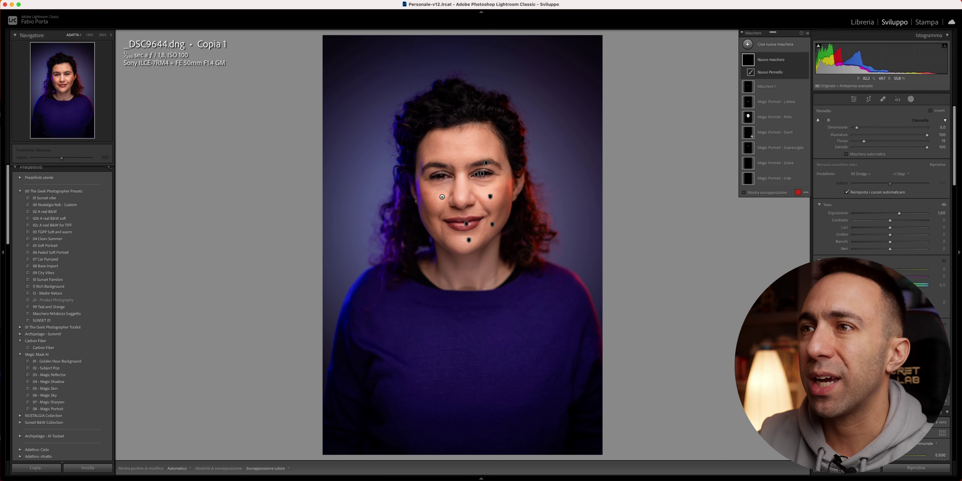
Paint the dodge over both cheeks to brighten the face's highlights, and leave masking
key("h")
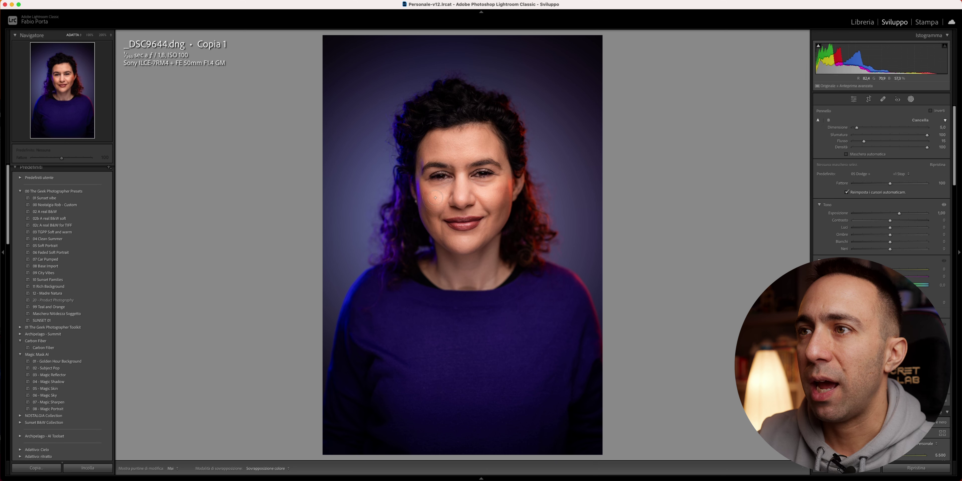
key("h")
left_click(491, 194)
key("h")
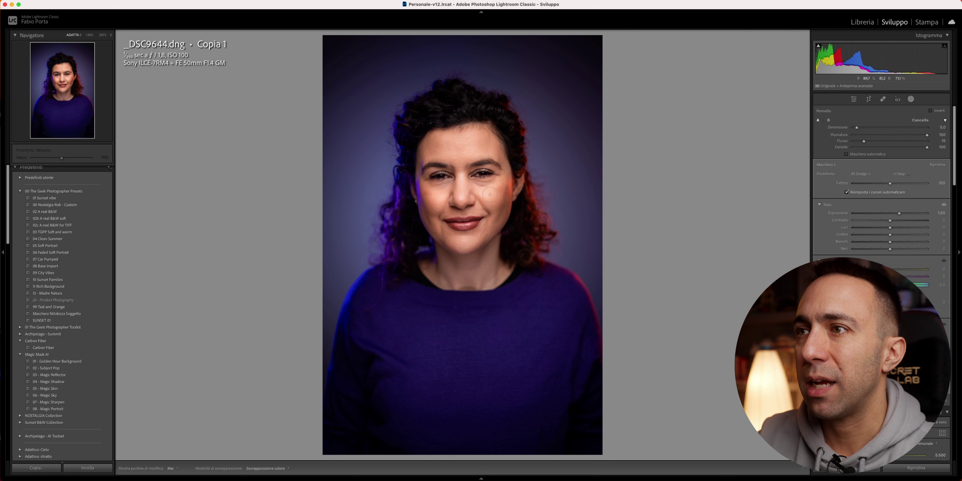
key("h")
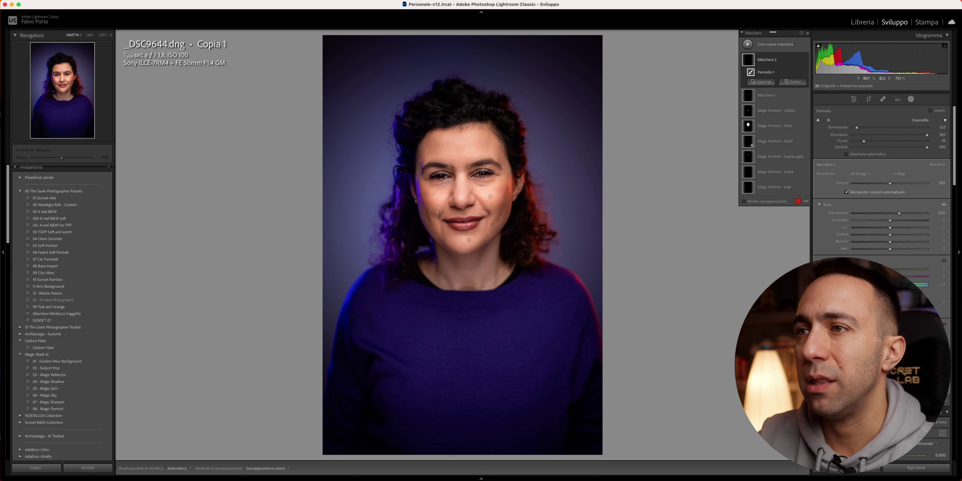
key("h")
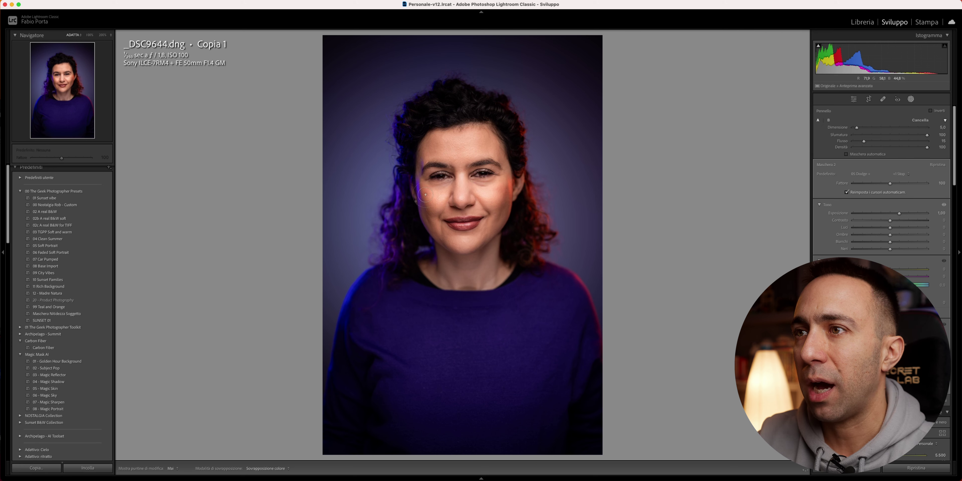
key("h")
key("h")
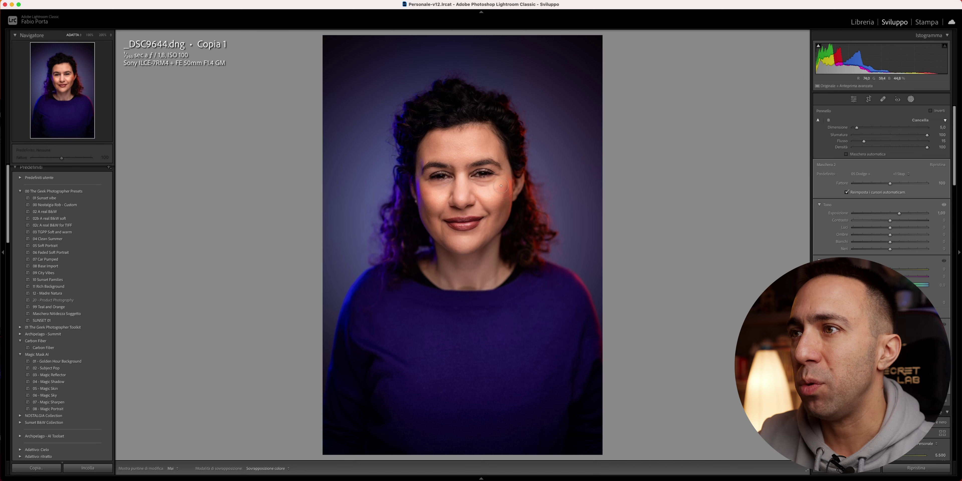
left_click(911, 100)
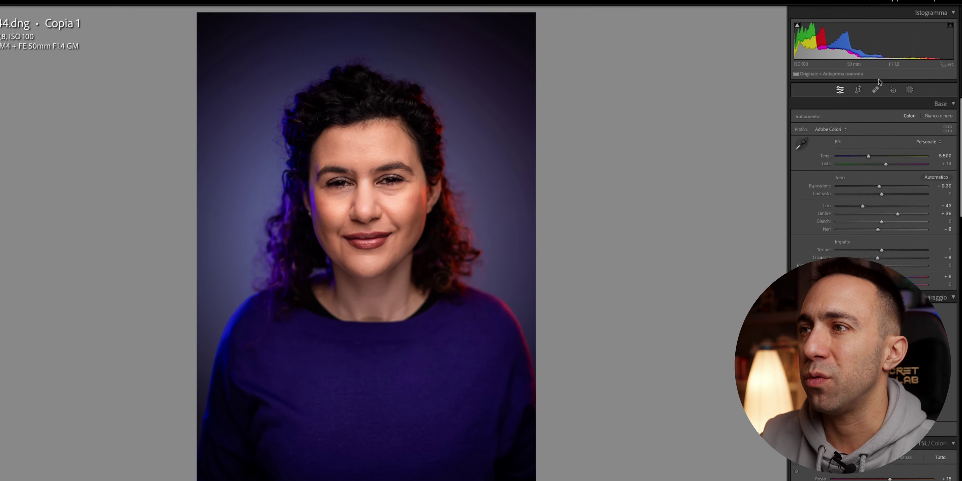
Reopen masking and create a new mask that selects the background (Sfondo)
left_click(909, 88)
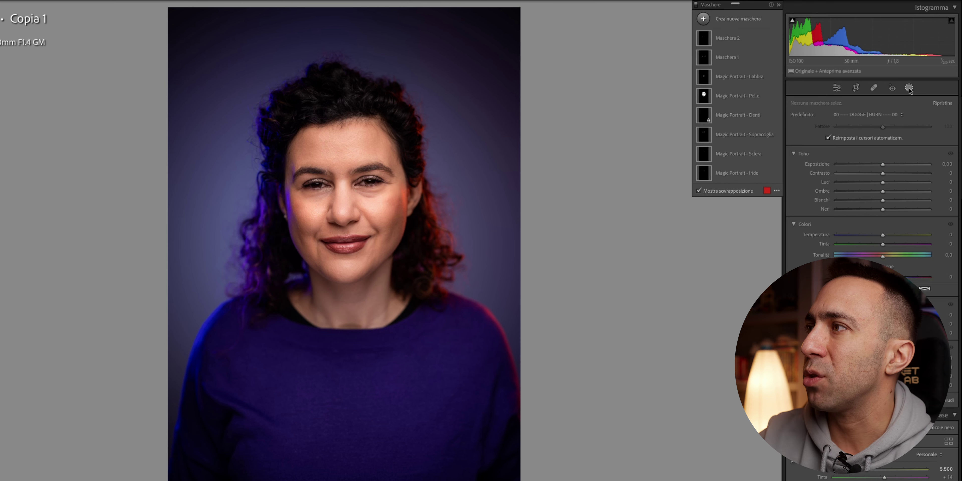
left_click(705, 20)
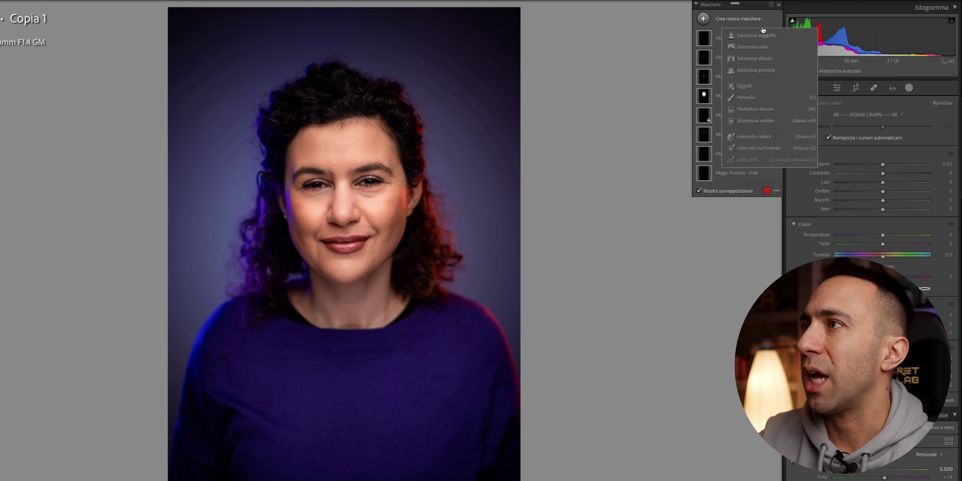
left_click(772, 60)
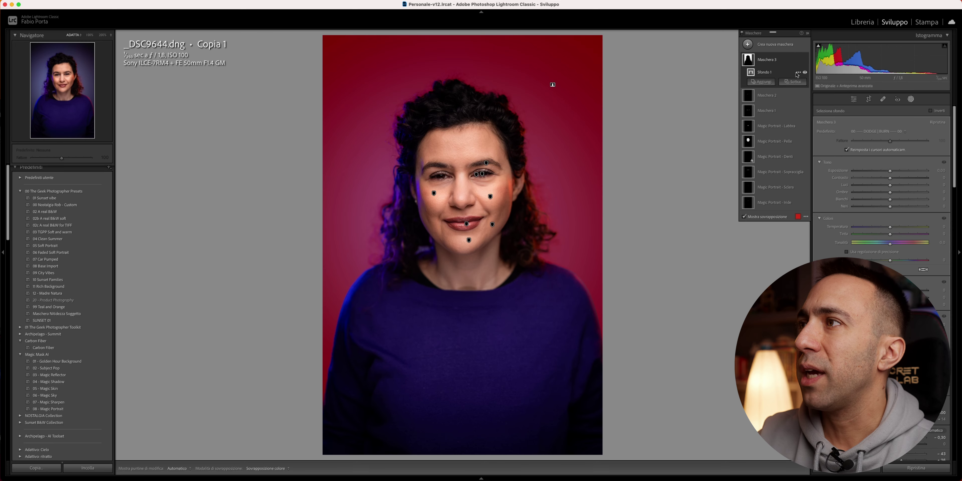
Intersect the background mask with a large circular radial gradient centred on the face and reaching past the photo's side edges
left_click(768, 53)
mouse_move(796, 96)
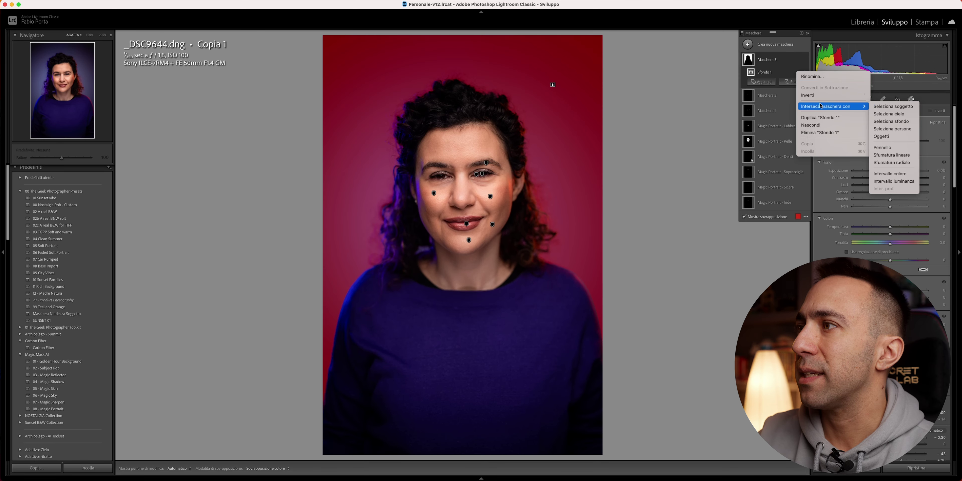
left_click(891, 163)
left_click_drag(461, 195, 272, 11)
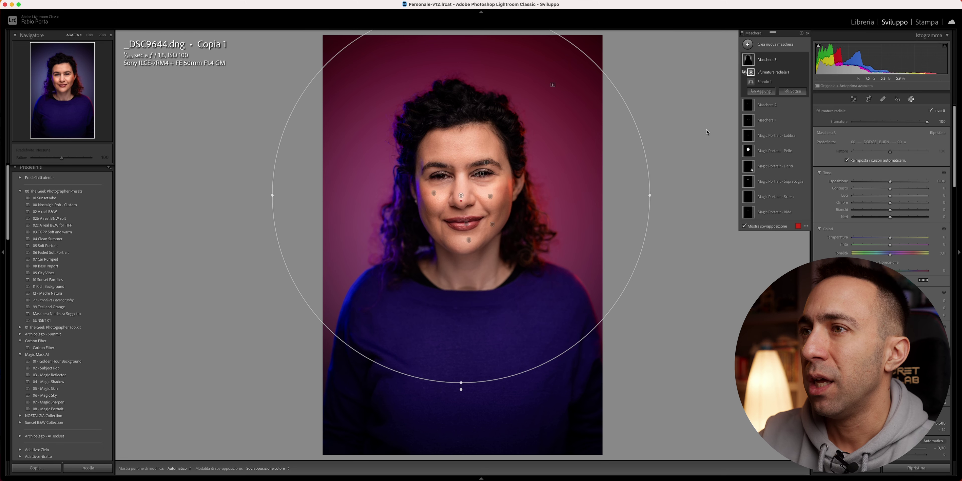
Brighten the background mask to 0.87 exposure and tint it blue with hue 220 and saturation 100, and leave masking
left_click_drag(891, 183, 898, 184)
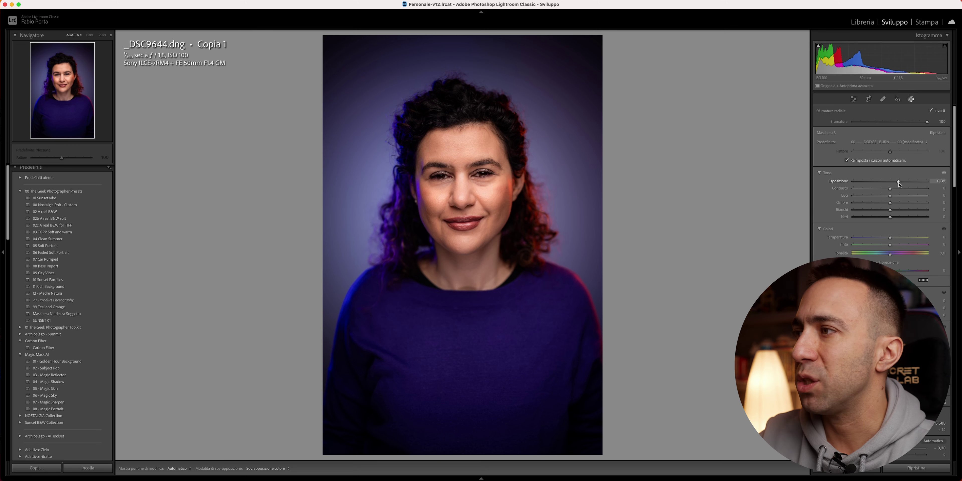
left_click_drag(899, 184, 899, 184)
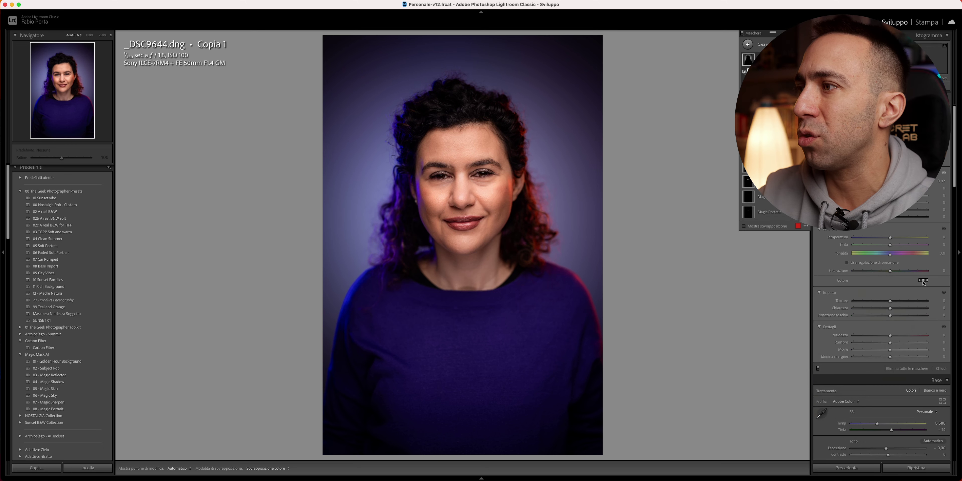
left_click(923, 280)
left_click_drag(899, 294, 857, 278)
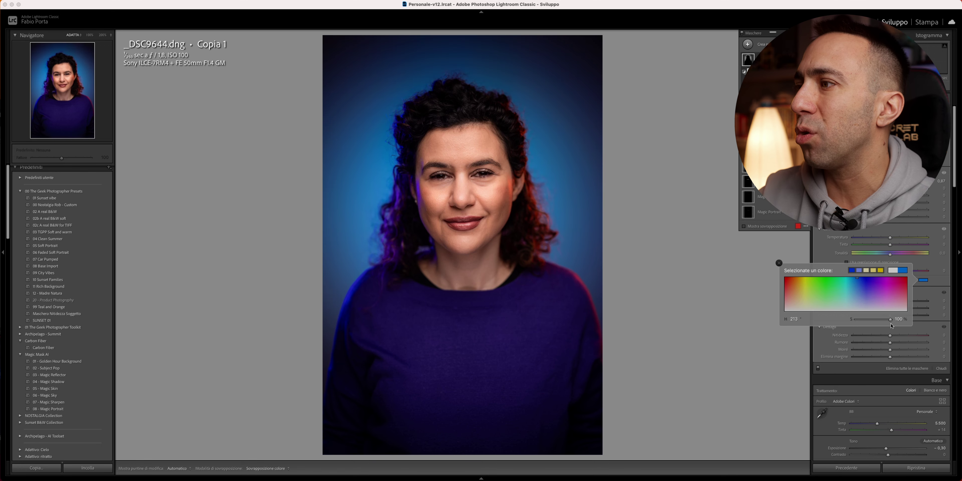
left_click_drag(845, 287, 860, 276)
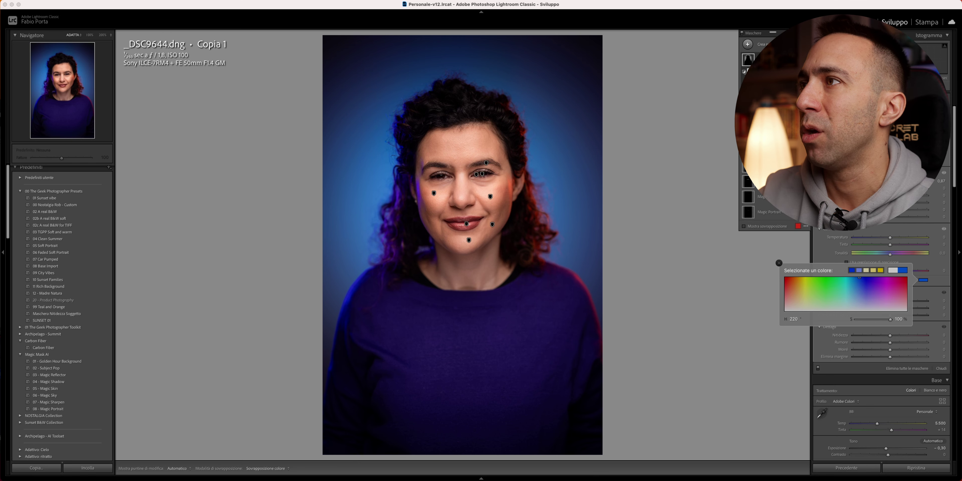
left_click(806, 60)
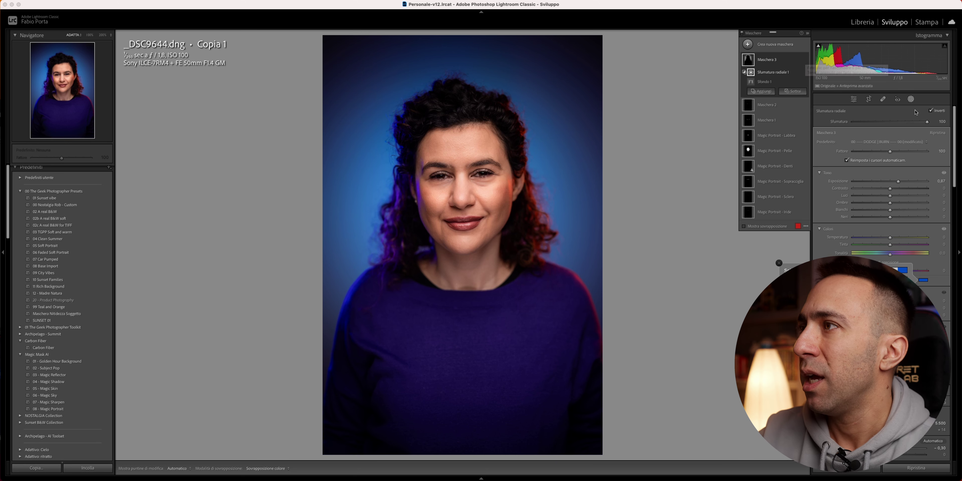
left_click(912, 99)
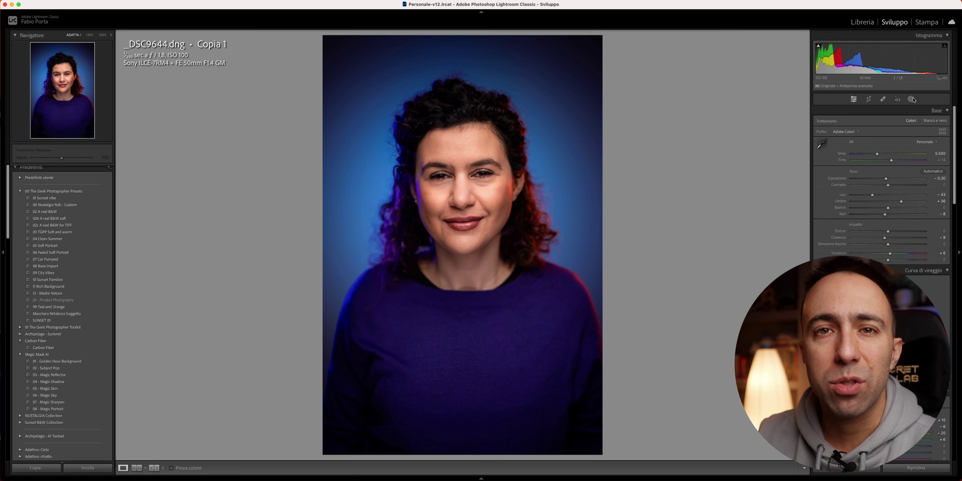